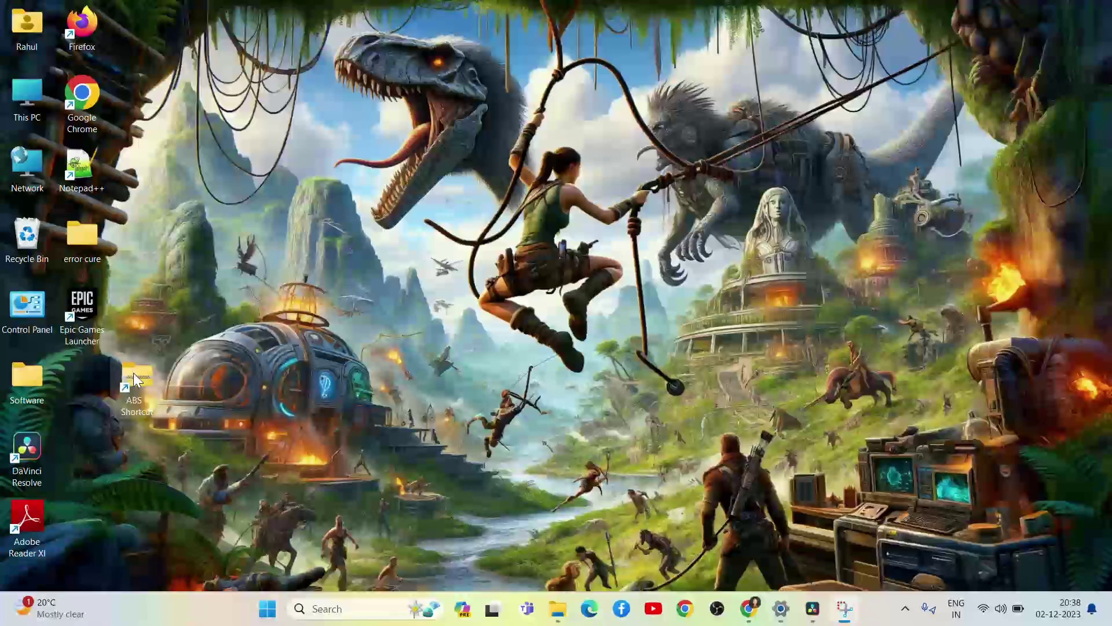
Step: Review SYSTEM's Allow permissions on the ABS shortcut's Security tab, then close the dialogs
{"action": "right_click", "coordinate": [134, 373]}
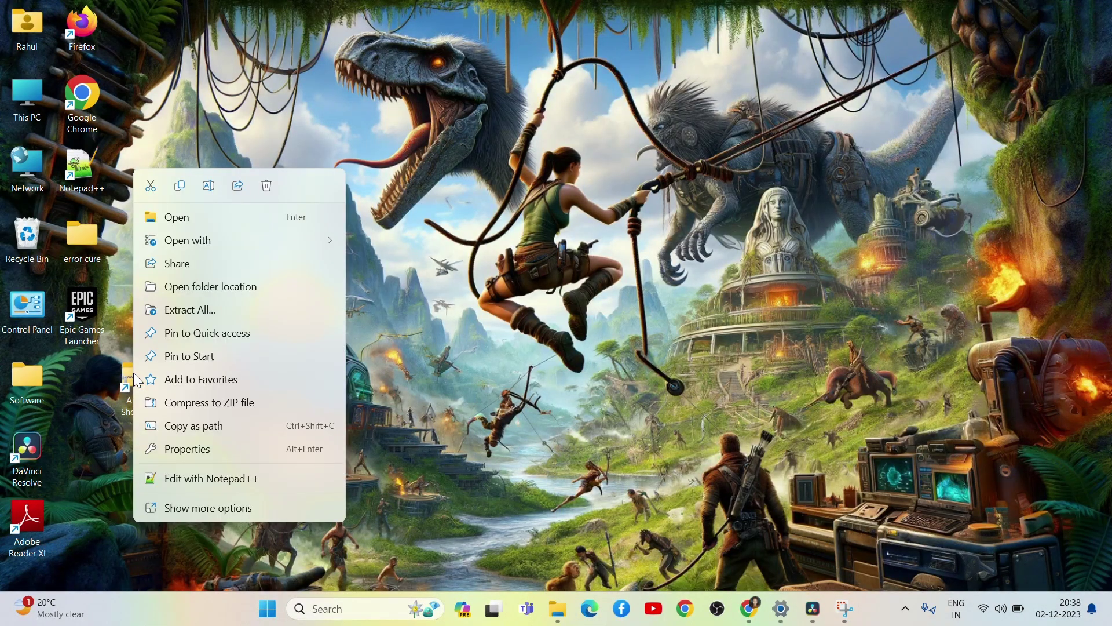
{"action": "left_click", "coordinate": [212, 446]}
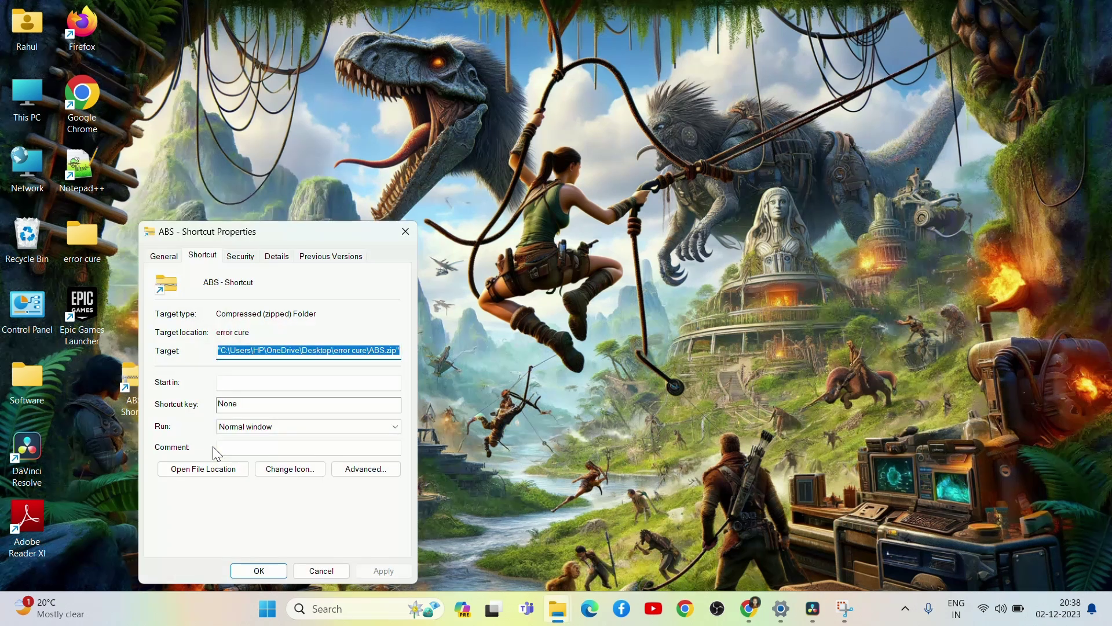
{"action": "left_click", "coordinate": [240, 257]}
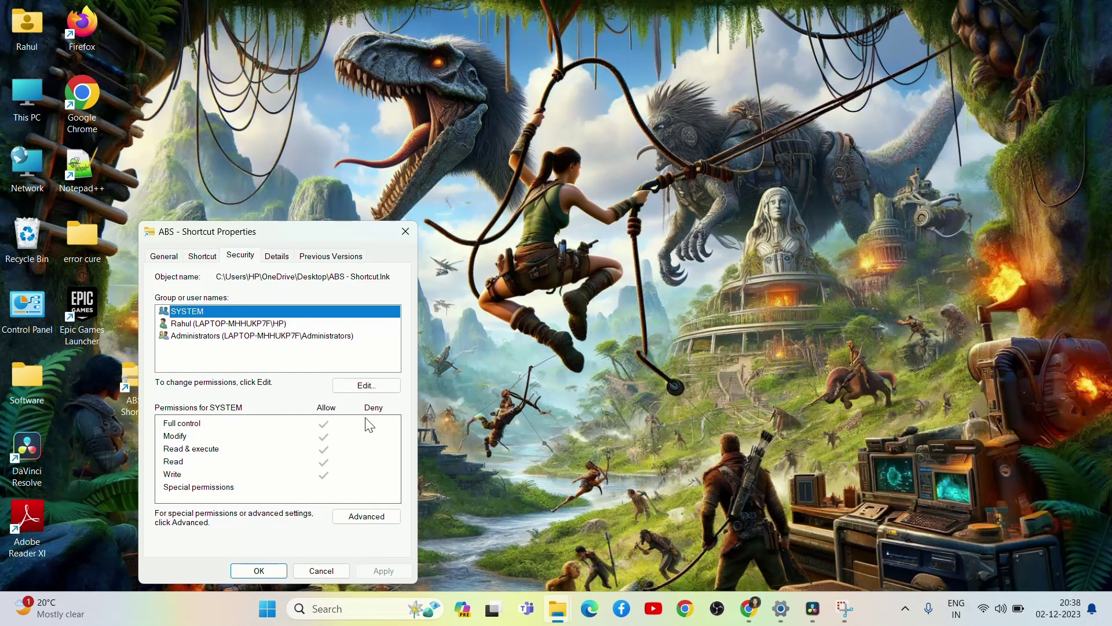
{"action": "left_click", "coordinate": [369, 386]}
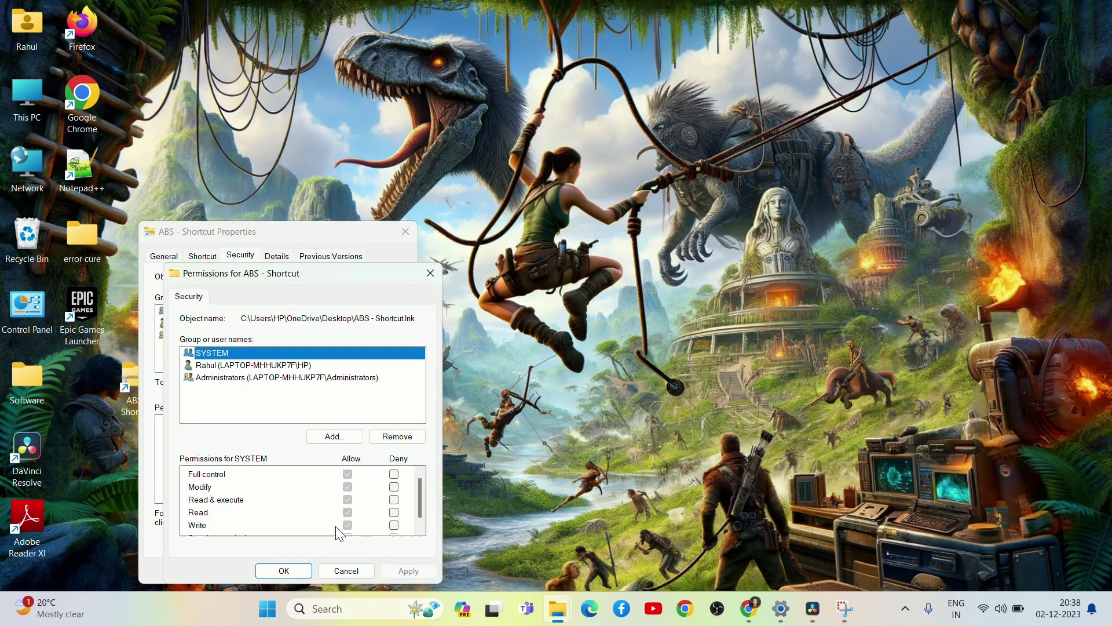
{"action": "left_click", "coordinate": [300, 571]}
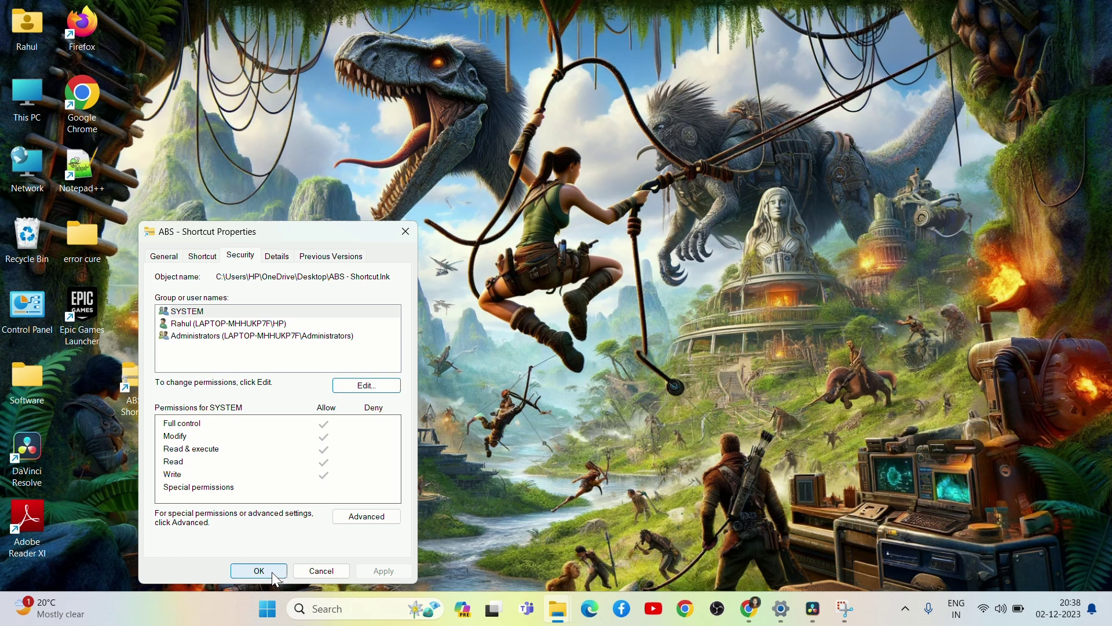
{"action": "left_click", "coordinate": [271, 571]}
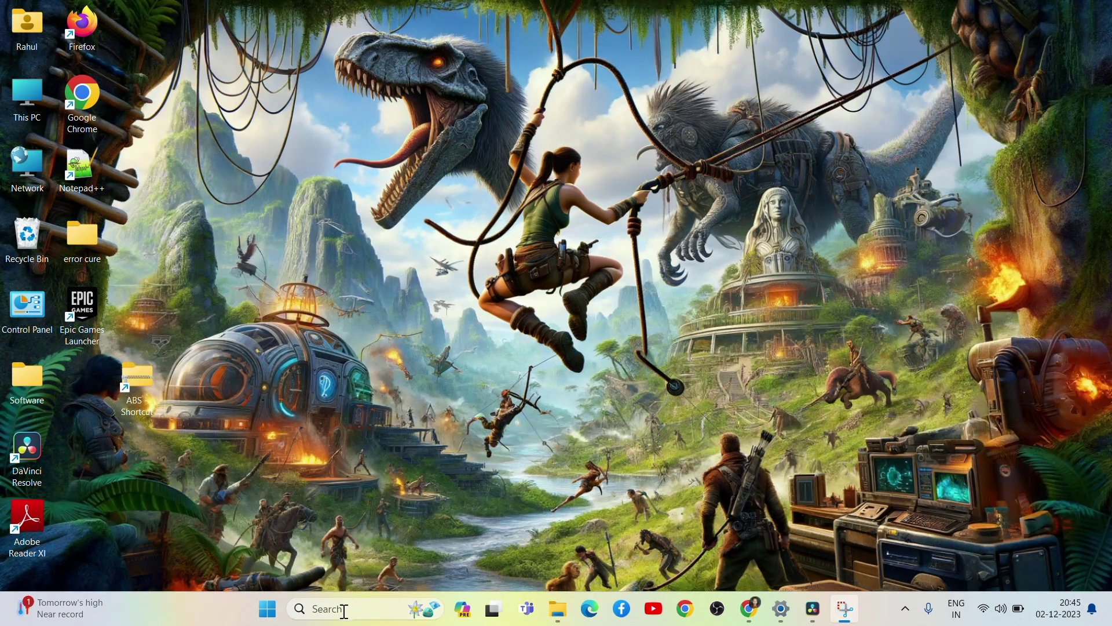
Step: Search for 'comm' and run Command Prompt as administrator
{"action": "left_click", "coordinate": [339, 608]}
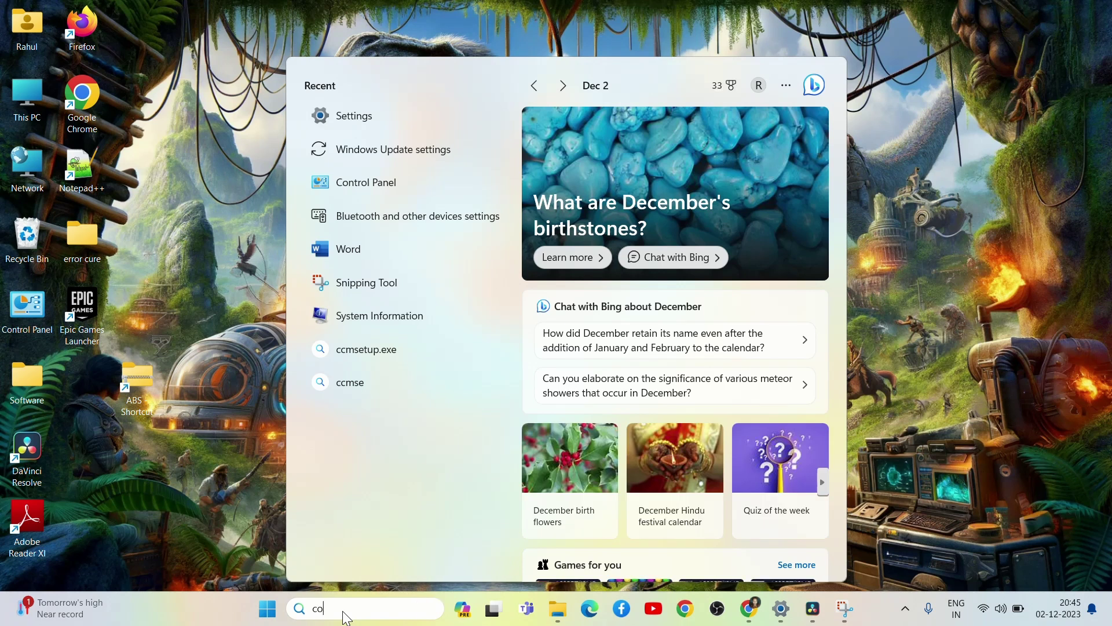
{"action": "type", "text": "comm"}
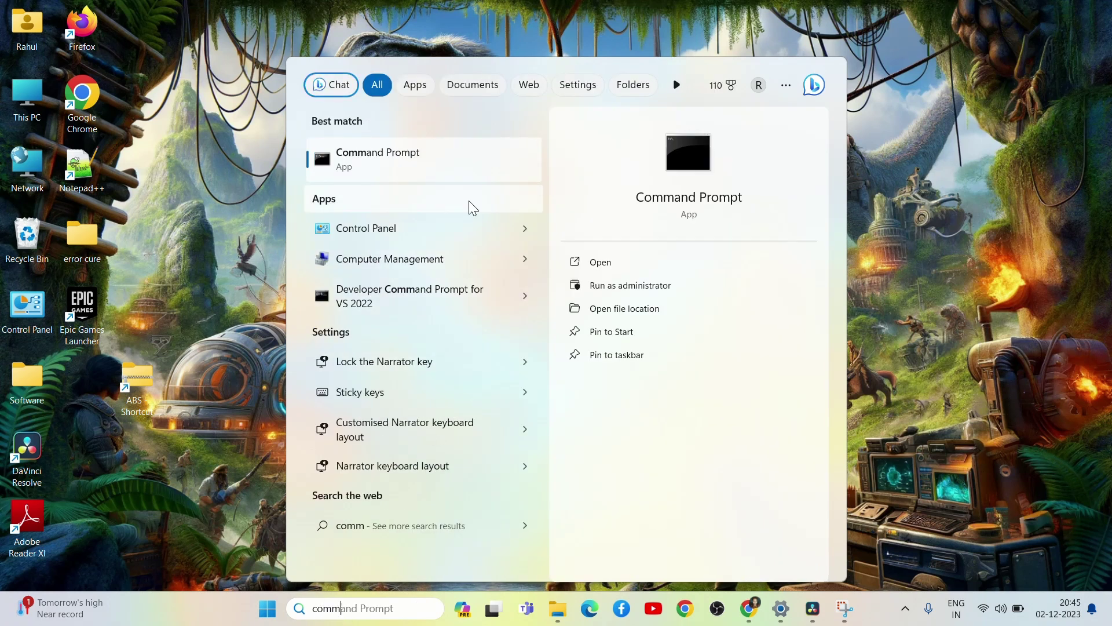
{"action": "right_click", "coordinate": [442, 153]}
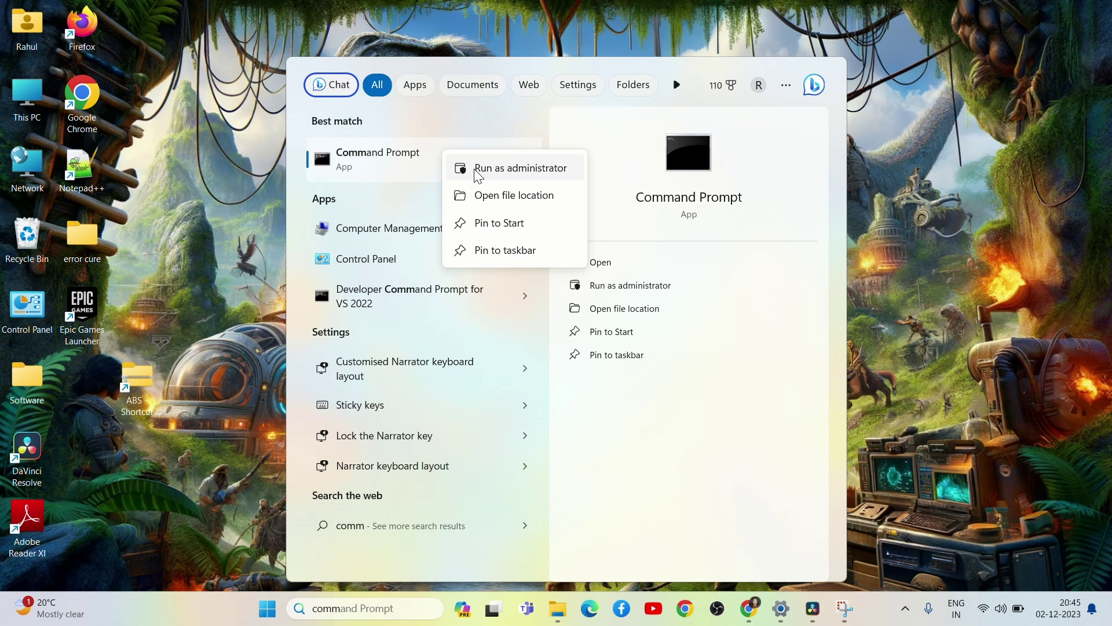
{"action": "left_click", "coordinate": [520, 168]}
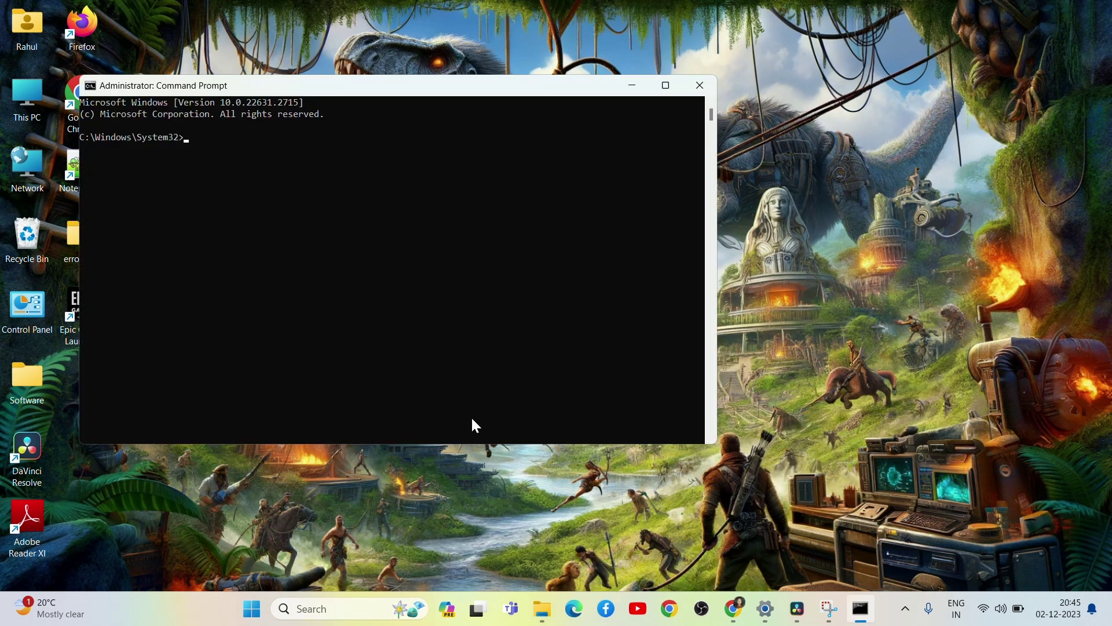
Step: Copy the repair command from the notes document and run sfc /scannow in the admin prompt
{"action": "left_click", "coordinate": [736, 610]}
{"action": "left_click", "coordinate": [556, 362]}
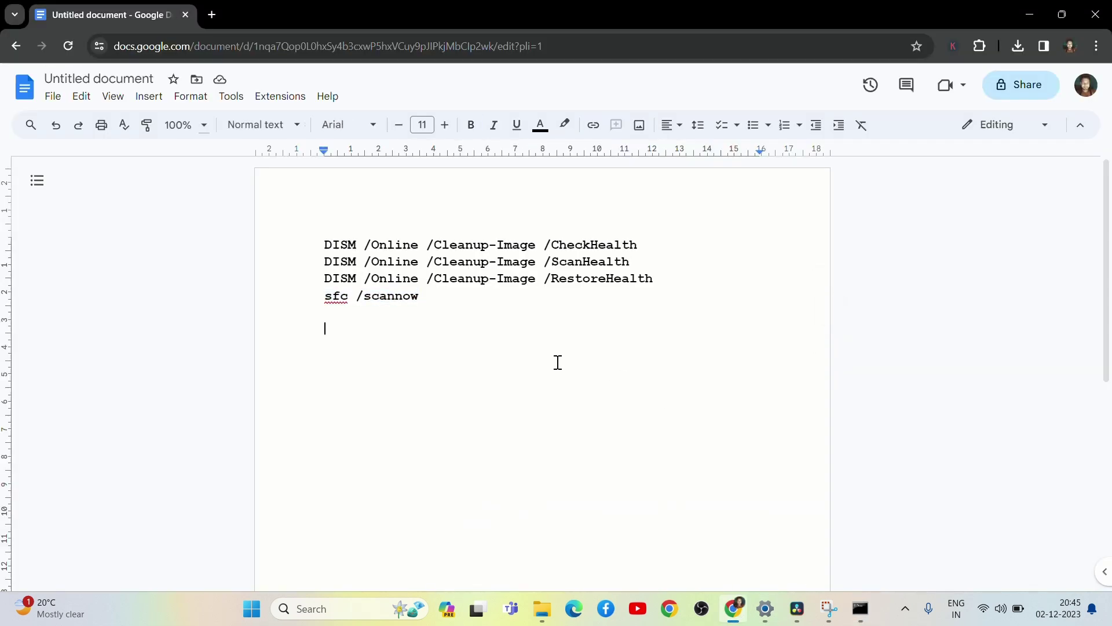
{"action": "left_click_drag", "start_coordinate": [653, 279], "coordinate": [317, 251]}
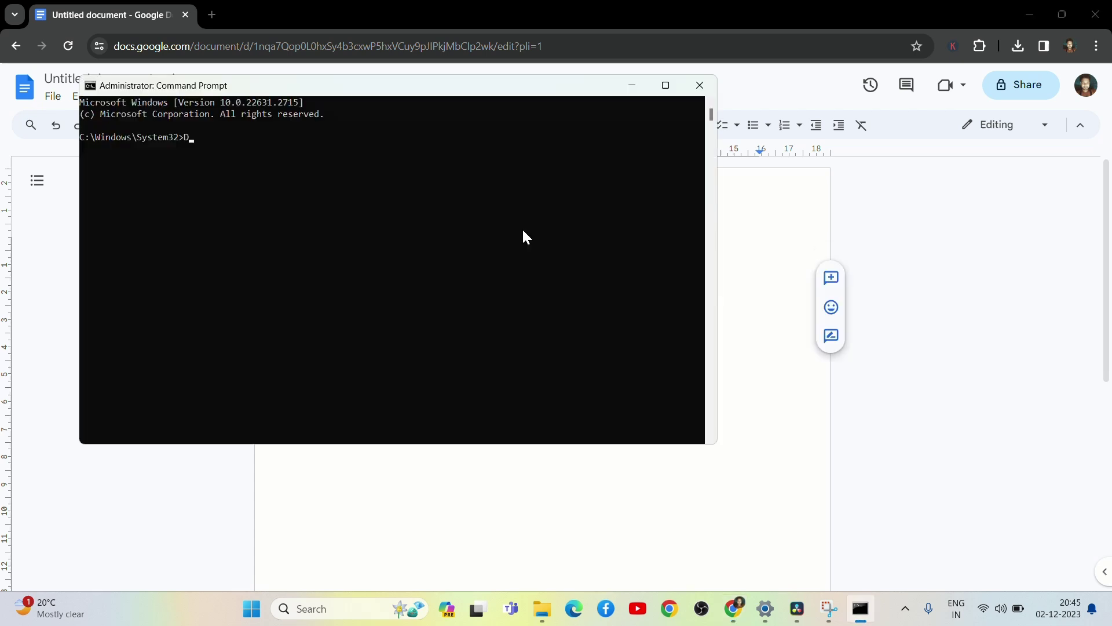
{"action": "type", "text": "sfc /scannow"}
{"action": "key", "text": "Return"}
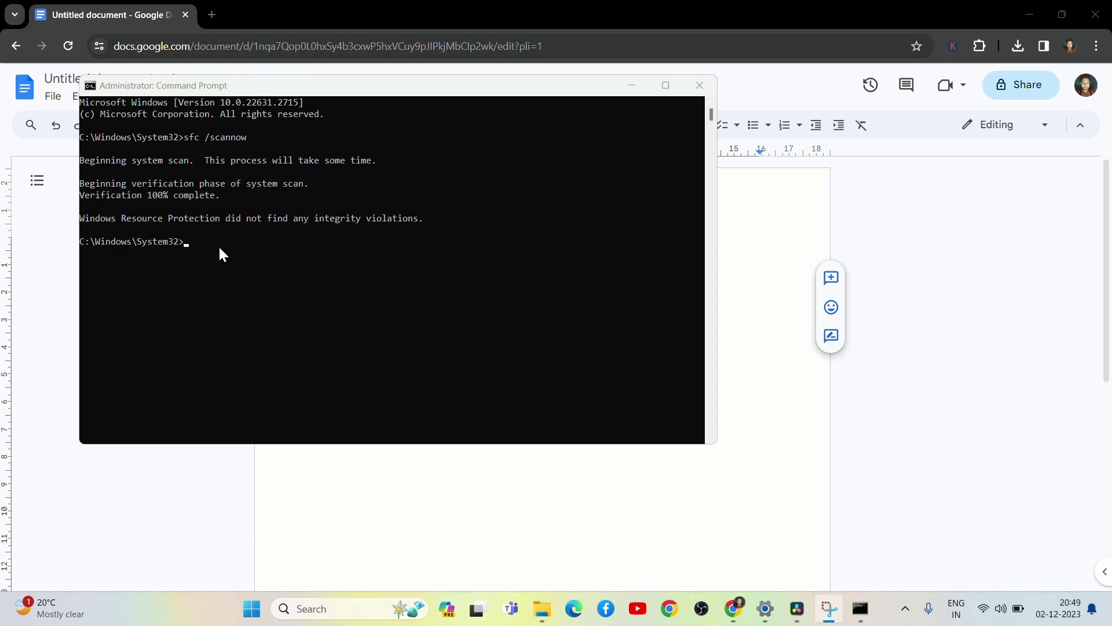
Step: Check the completed scan result, then search for settings and open the Settings app
{"action": "left_click", "coordinate": [220, 253]}
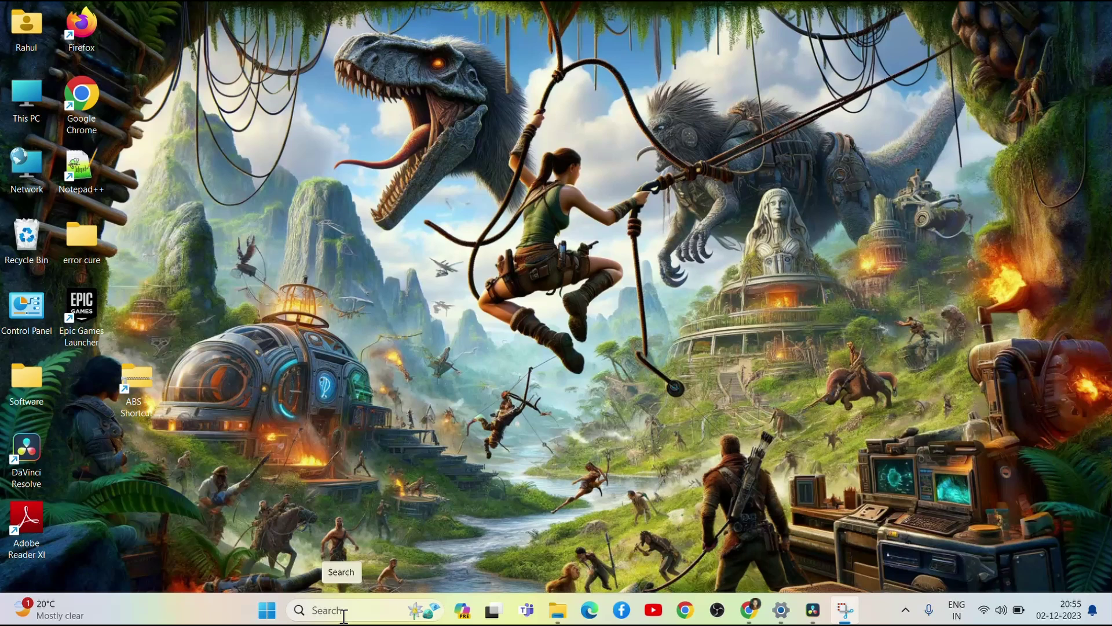
{"action": "left_click", "coordinate": [344, 610]}
{"action": "type", "text": "s"}
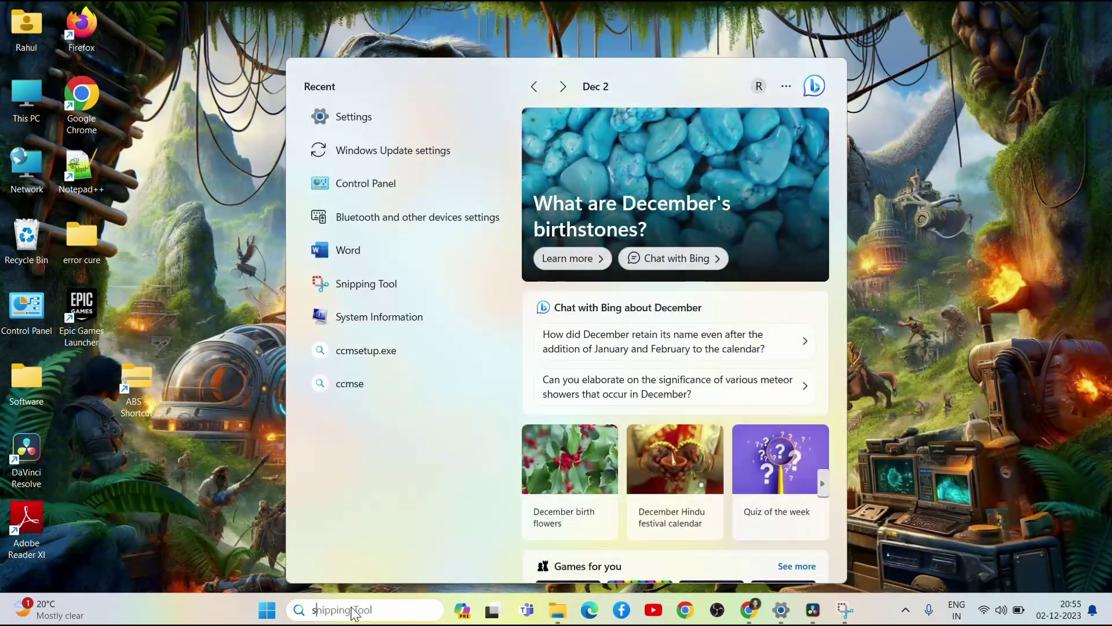
{"action": "type", "text": "ettings"}
{"action": "key", "text": "Return"}
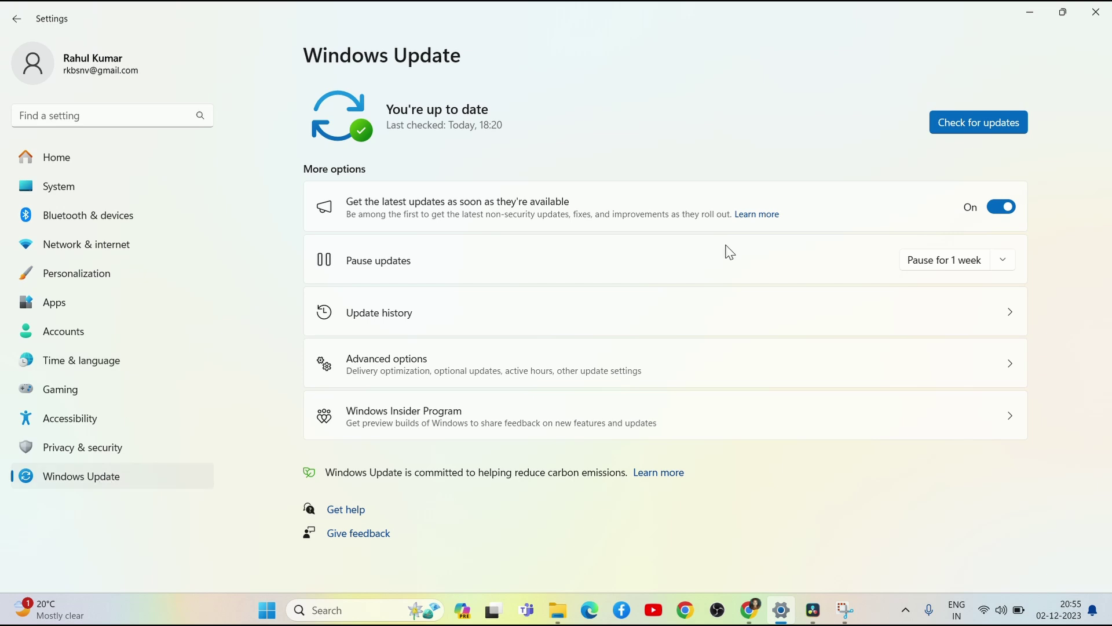
Step: Begin a Check for updates on the Windows Update page
{"action": "left_click", "coordinate": [962, 120]}
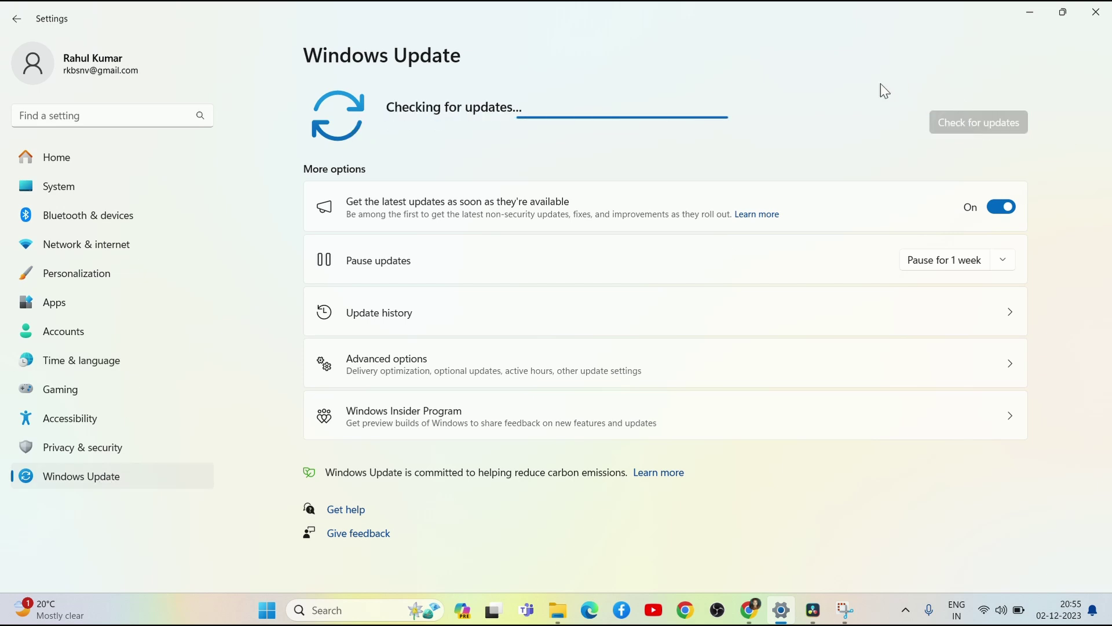